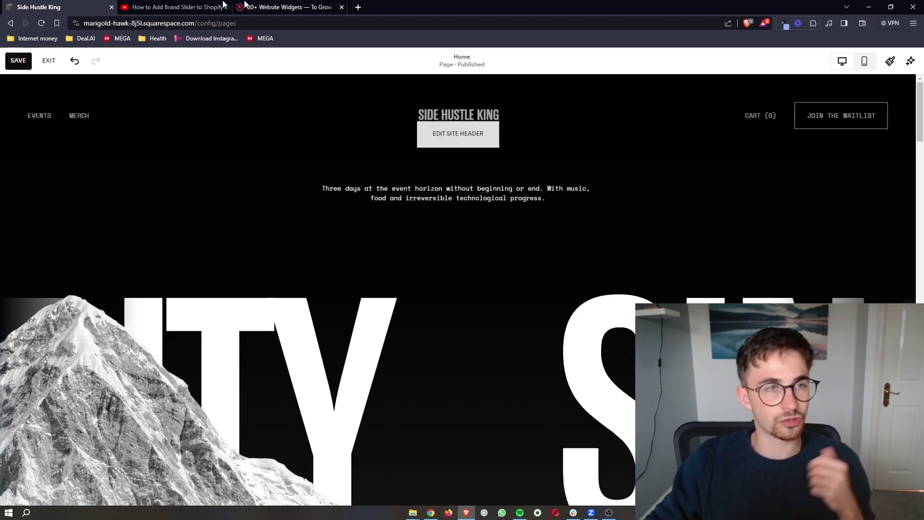
Open the Elfsight sign-up link from the YouTube video's expanded description.
key("ctrl+Tab")
scroll(313, 395, "down", 5)
left_click(341, 371)
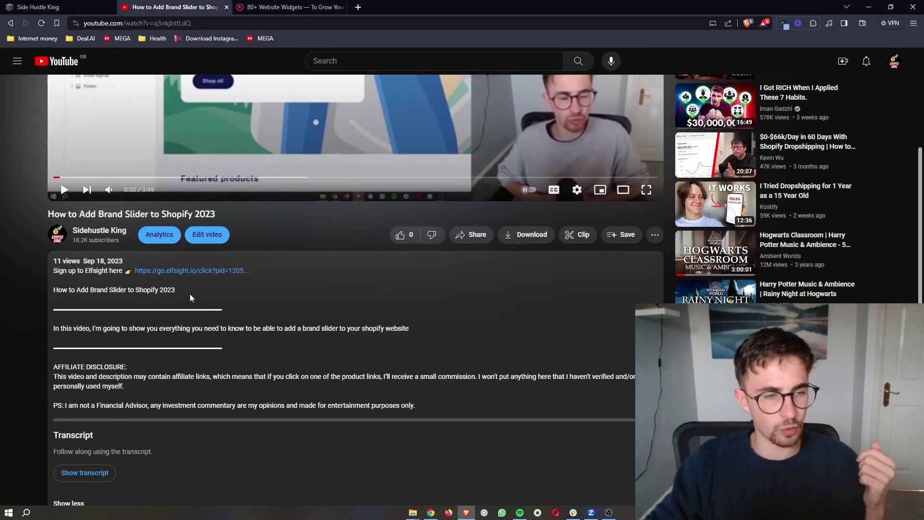
scroll(190, 295, "up", 5)
left_click_drag(190, 294, 204, 299)
scroll(204, 299, "down", 2)
scroll(204, 298, "down", 3)
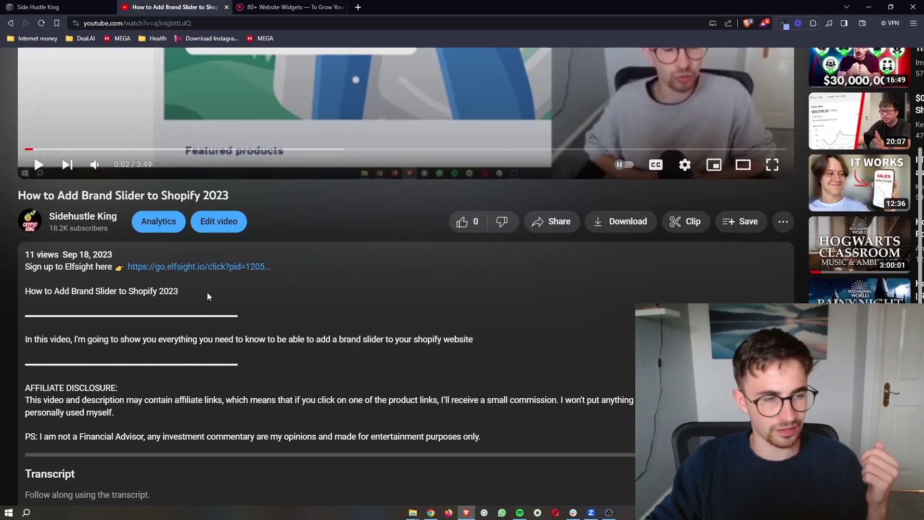
left_click_drag(20, 268, 153, 284)
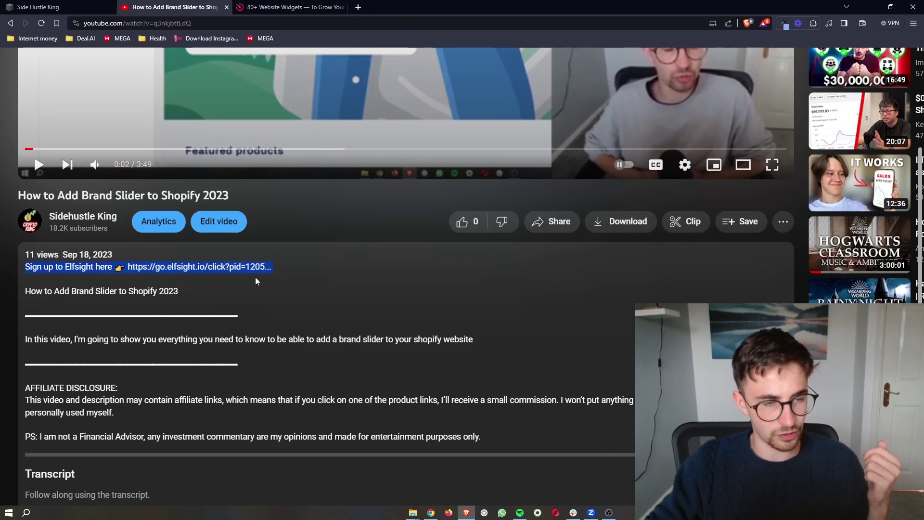
left_click(202, 268)
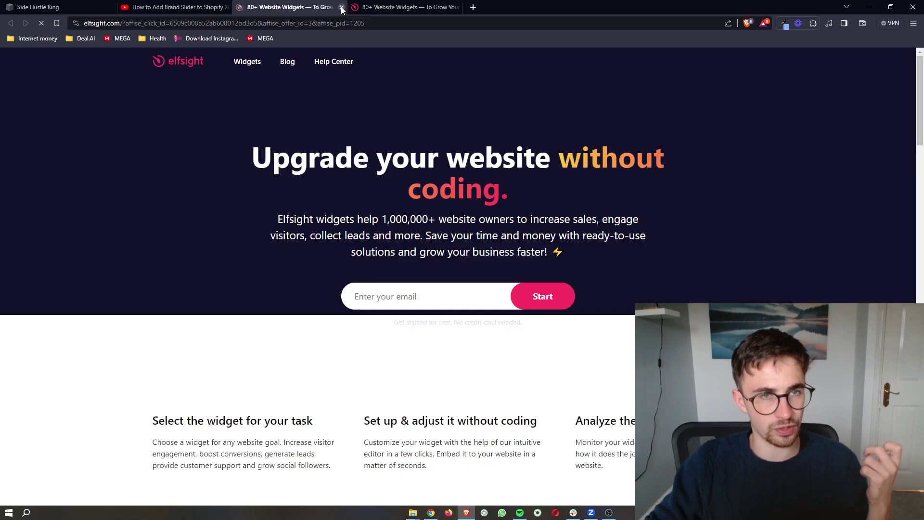
Close the duplicate Elfsight tab, check the Squarespace site, and return to the Elfsight home page.
left_click(456, 7)
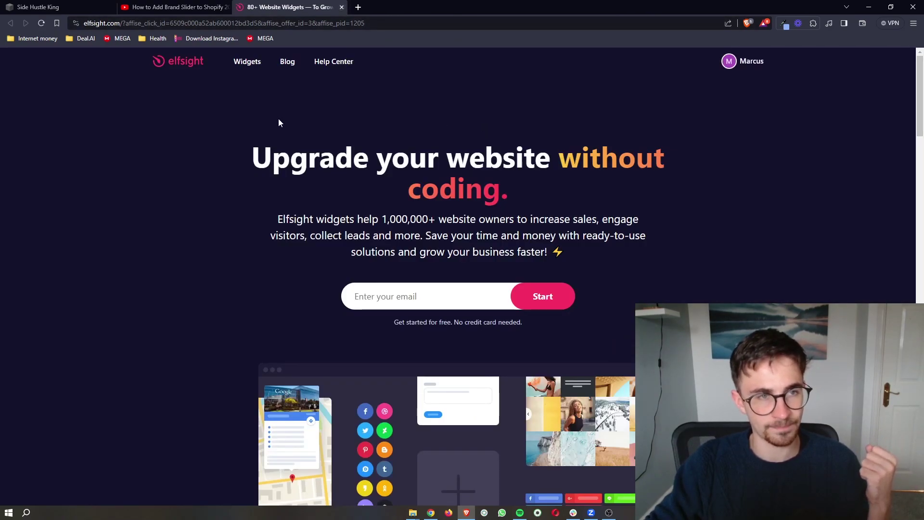
left_click(48, 7)
scroll(351, 320, "down", 12)
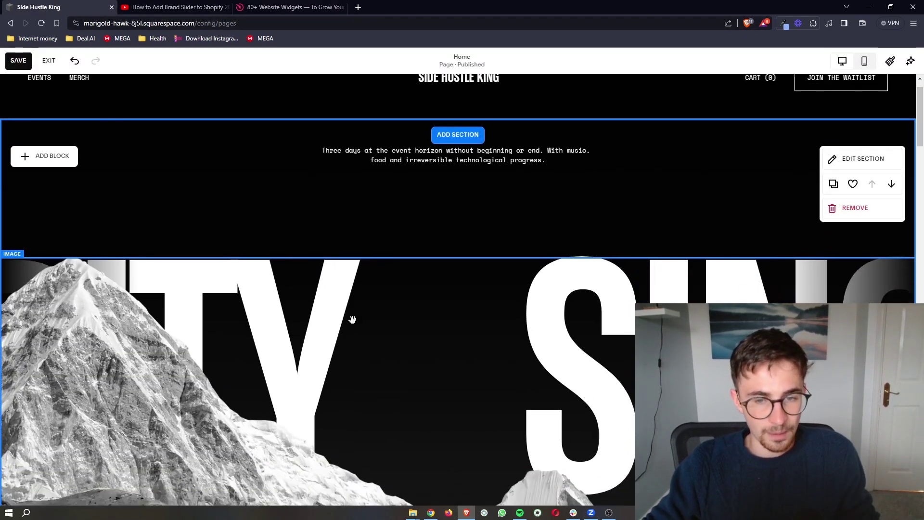
scroll(353, 322, "down", 1)
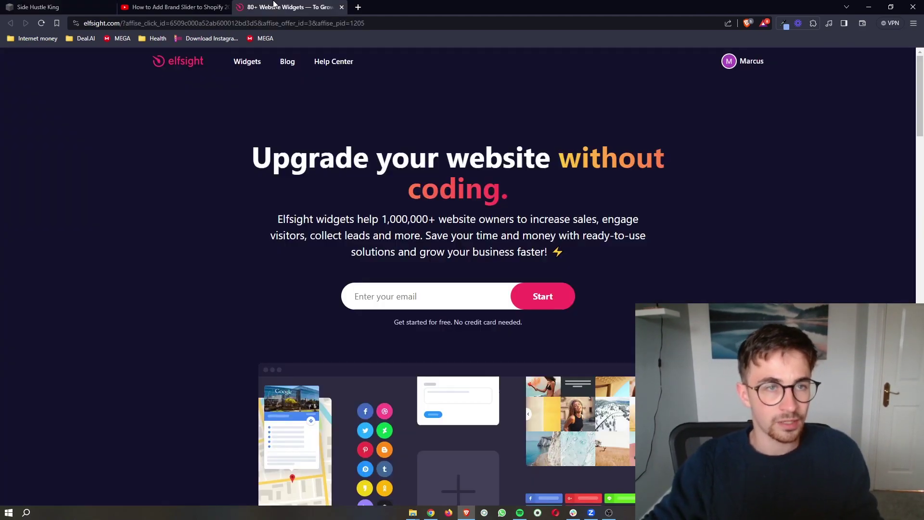
left_click(289, 6)
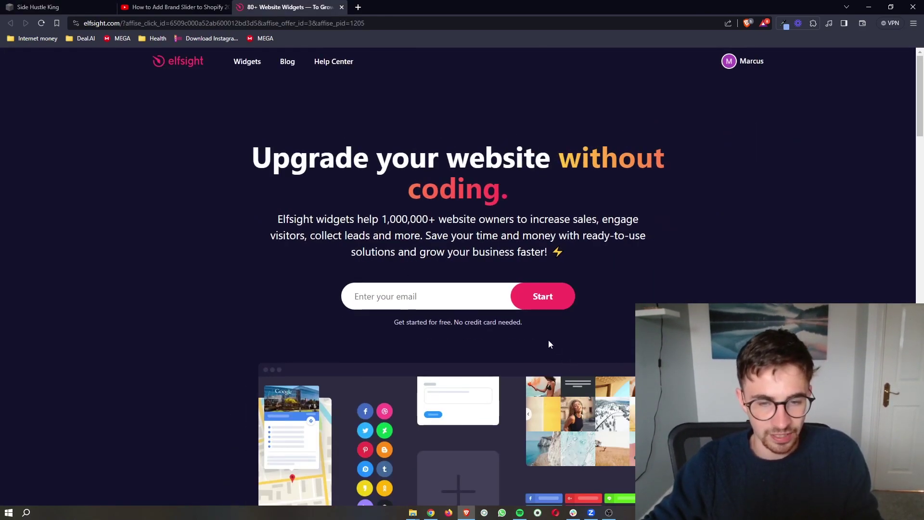
left_click_drag(549, 341, 412, 314)
left_click(390, 288)
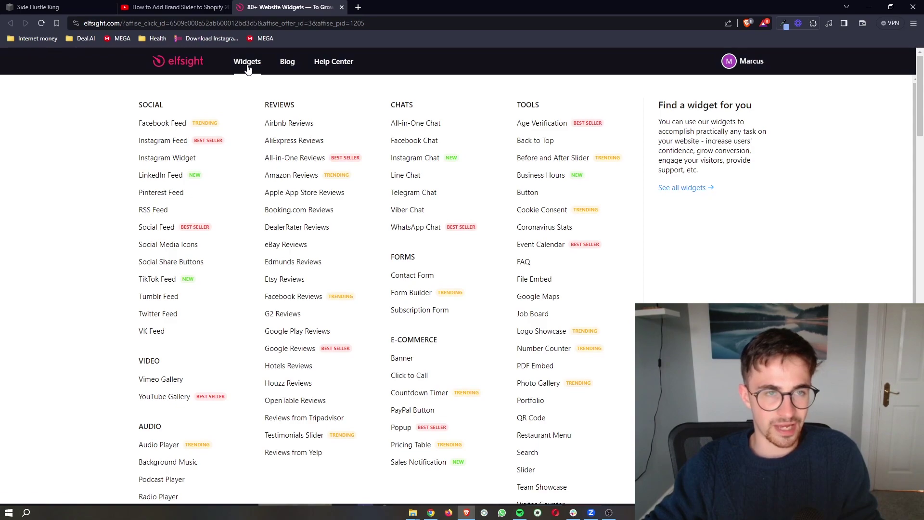
Open the Elfsight Widgets catalogue and browse the available widgets.
left_click(247, 65)
scroll(511, 181, "down", 3)
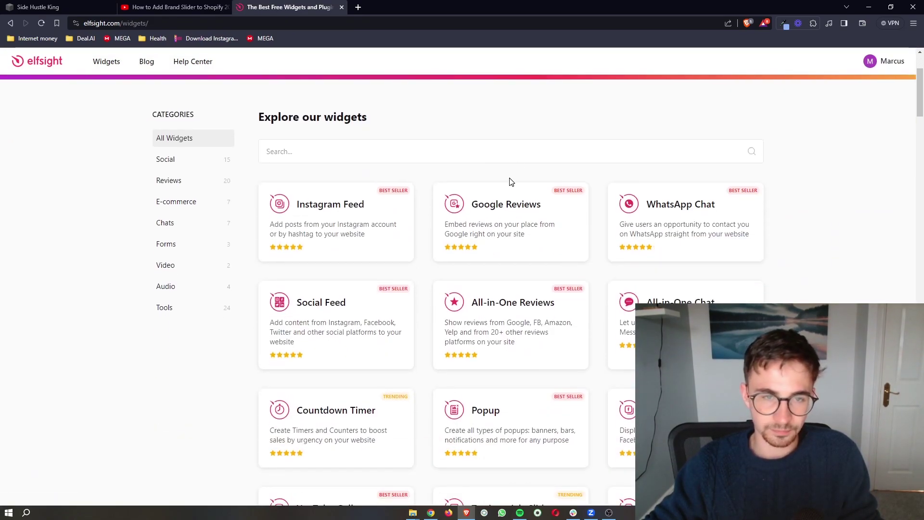
scroll(481, 197, "down", 3)
scroll(215, 212, "up", 5)
scroll(453, 229, "down", 3)
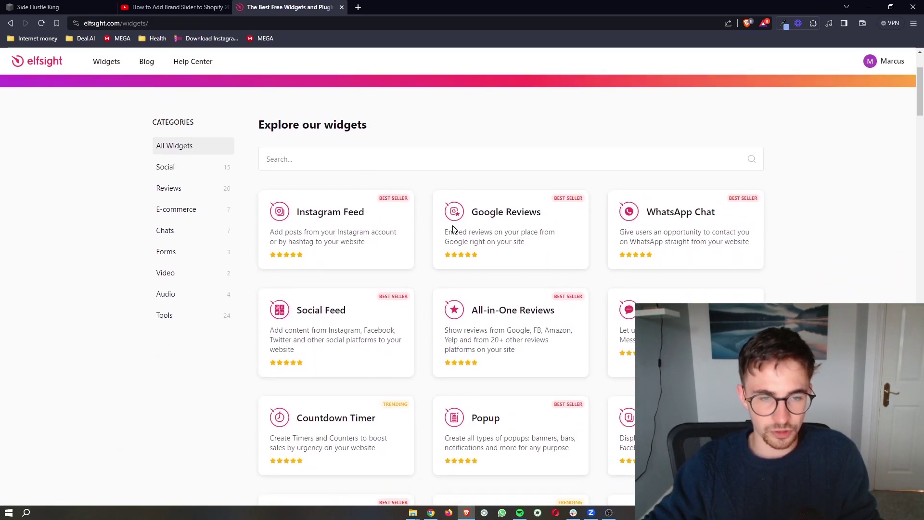
scroll(453, 230, "down", 20)
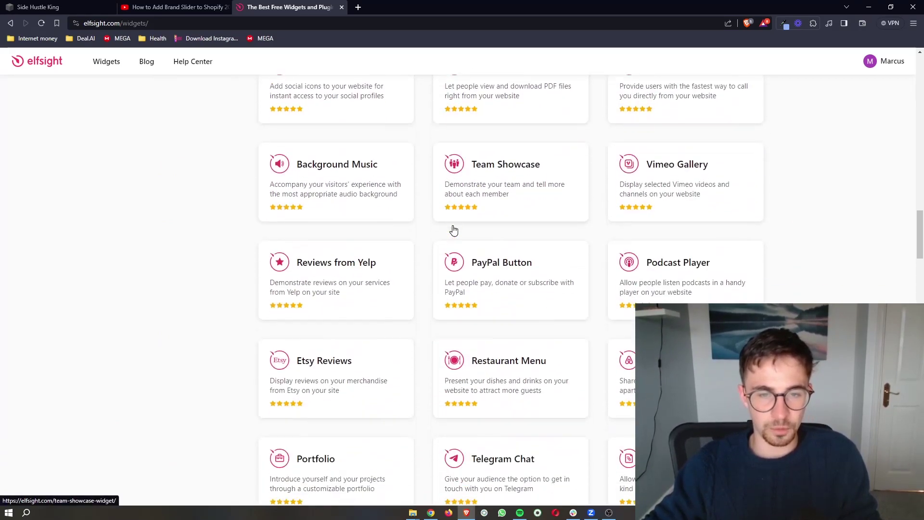
scroll(711, 266, "up", 15)
scroll(711, 262, "down", 1)
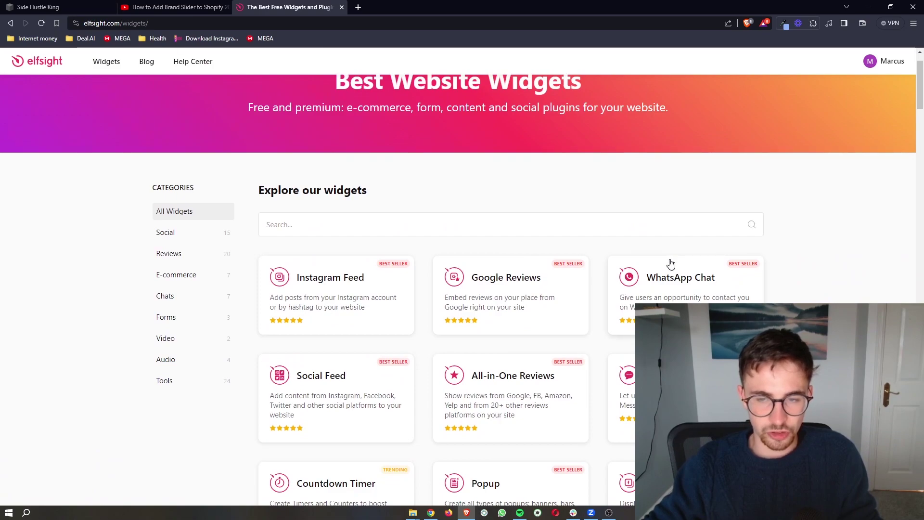
Search the catalogue for 'what' and open the WhatsApp Chat widget.
left_click(551, 225)
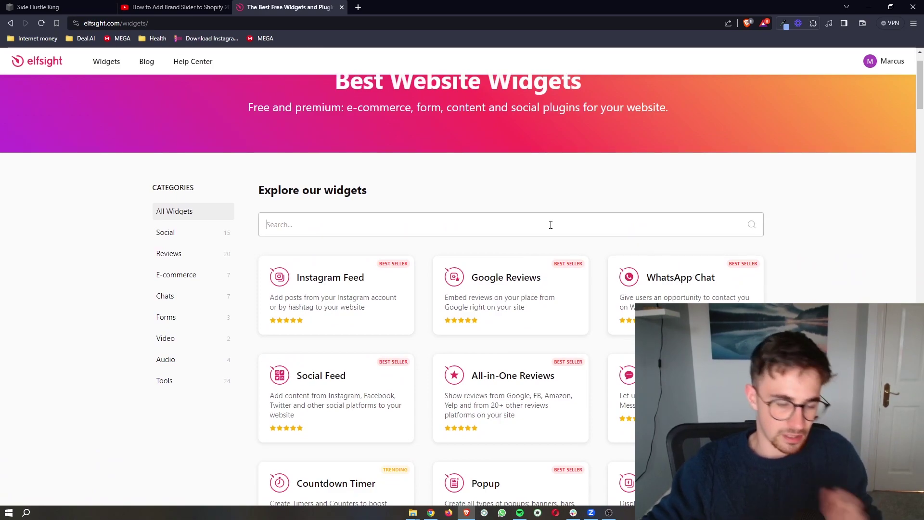
type("what")
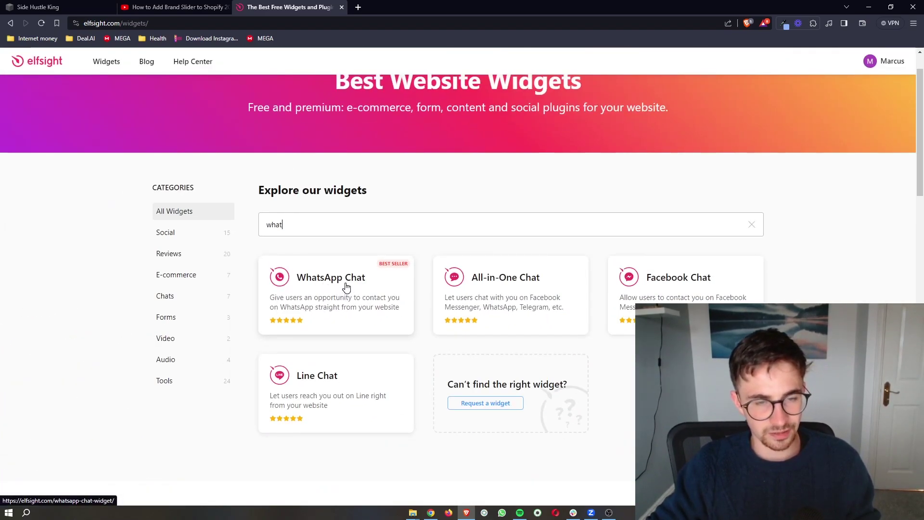
left_click(346, 288)
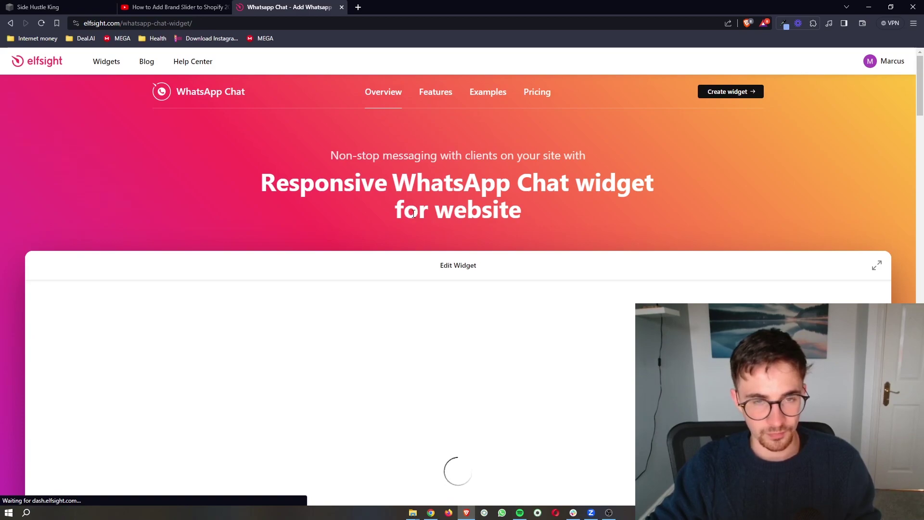
Preview the Support and Consultation templates, then continue with the General template.
scroll(453, 221, "down", 3)
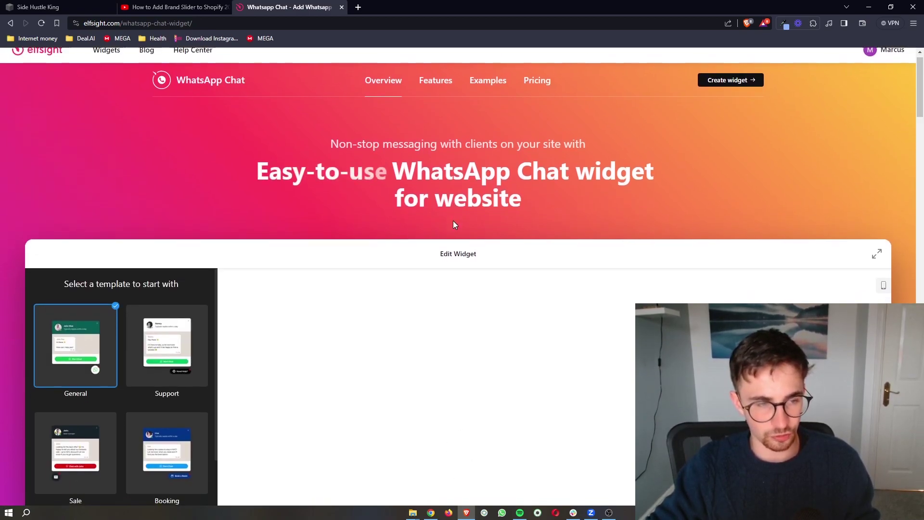
scroll(455, 225, "down", 2)
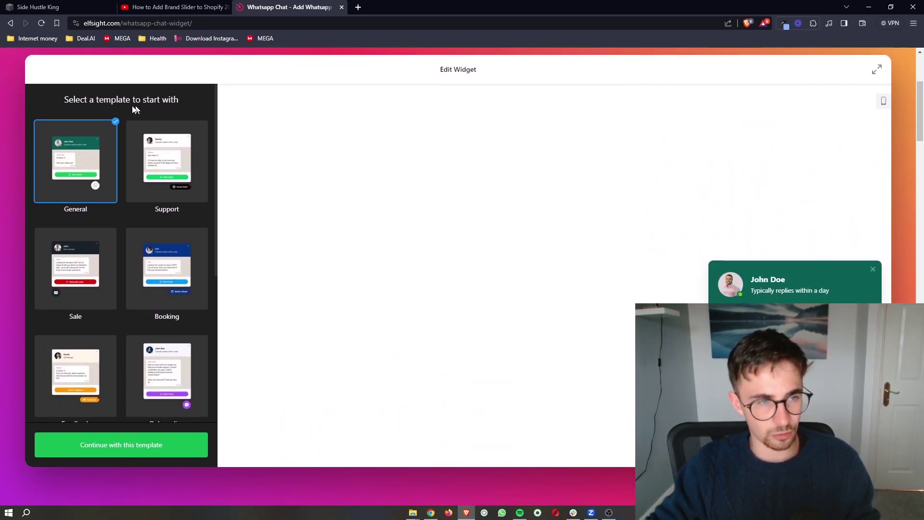
left_click(133, 157)
scroll(134, 240, "down", 5)
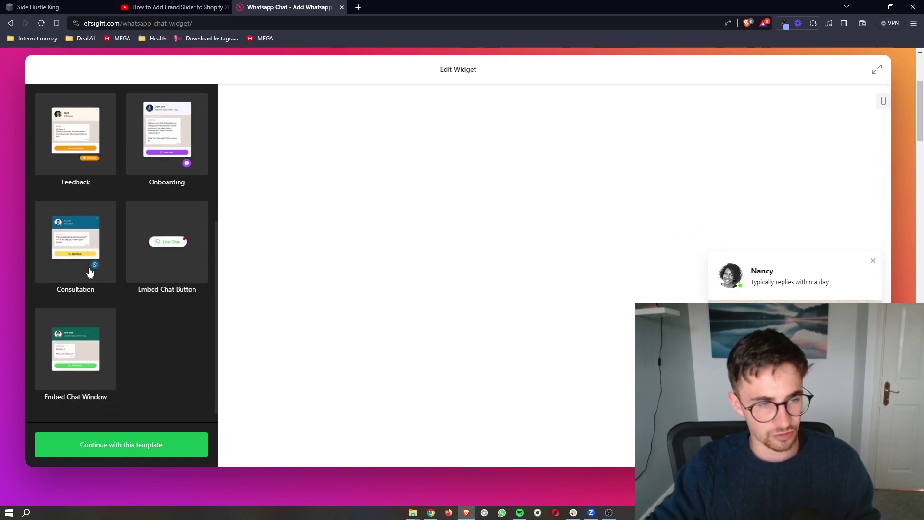
left_click(88, 269)
scroll(89, 268, "up", 5)
left_click(145, 201)
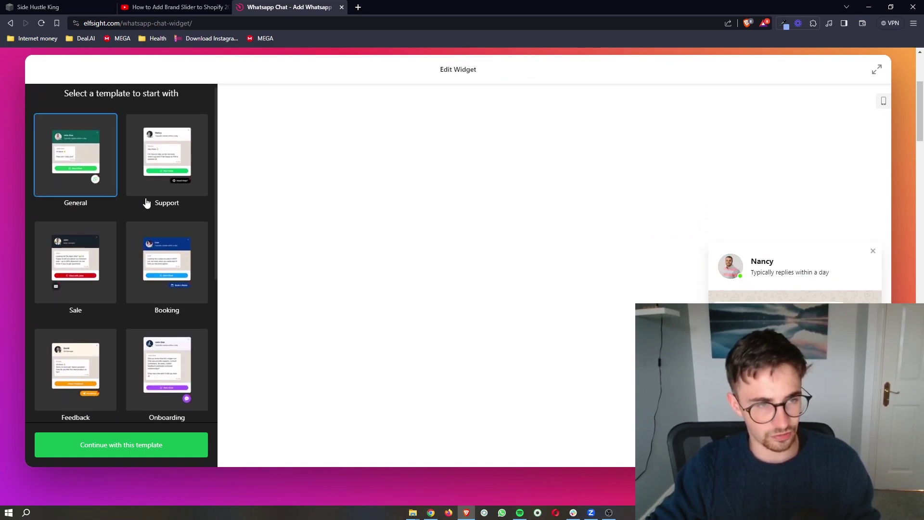
left_click(42, 172)
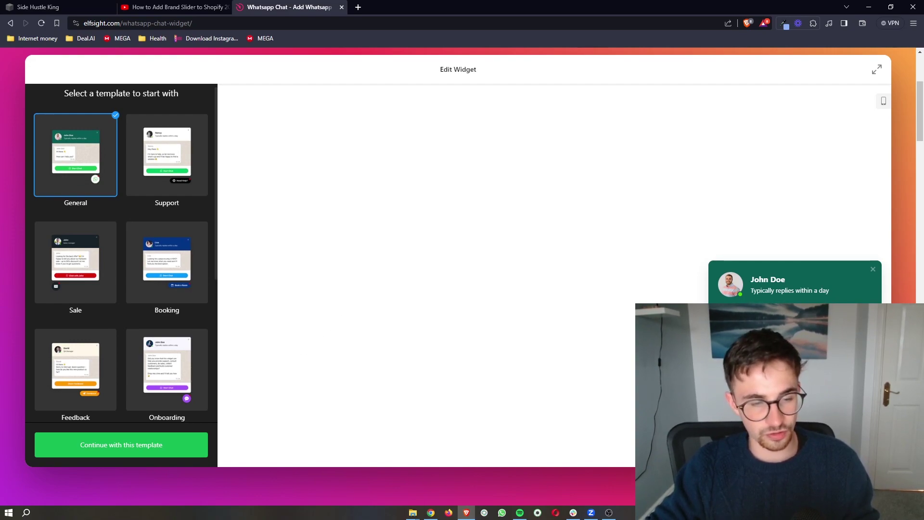
left_click(102, 452)
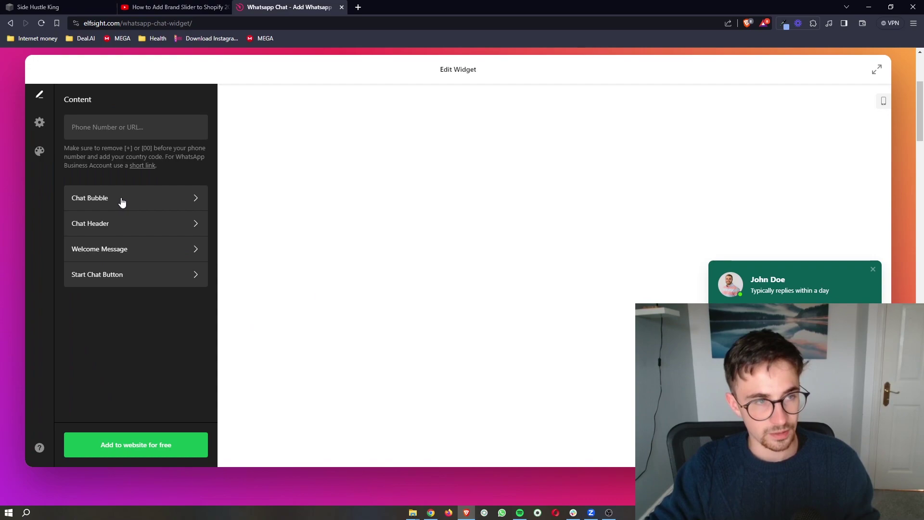
Try other chat bubble icons, including the calendar, and keep the WhatsApp icon.
scroll(112, 139, "up", 5)
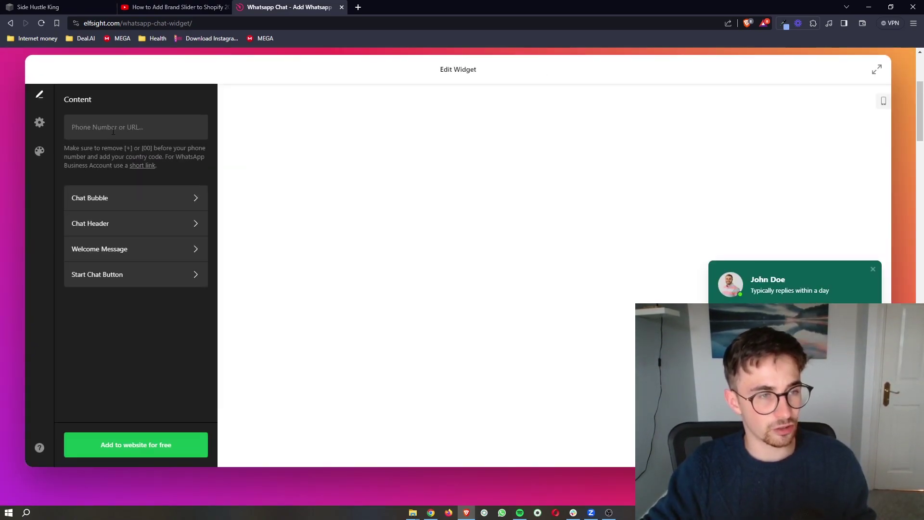
left_click(164, 124)
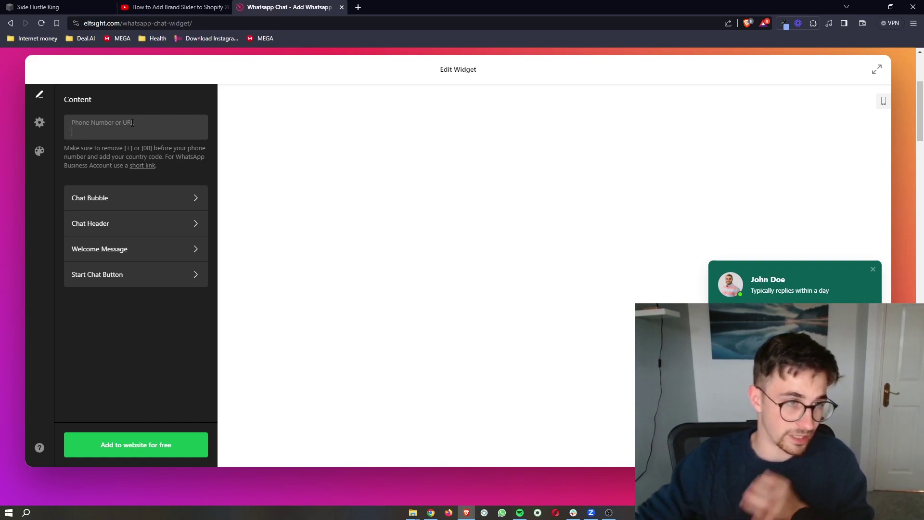
scroll(131, 120, "up", 1)
scroll(132, 120, "down", 2)
left_click(135, 170)
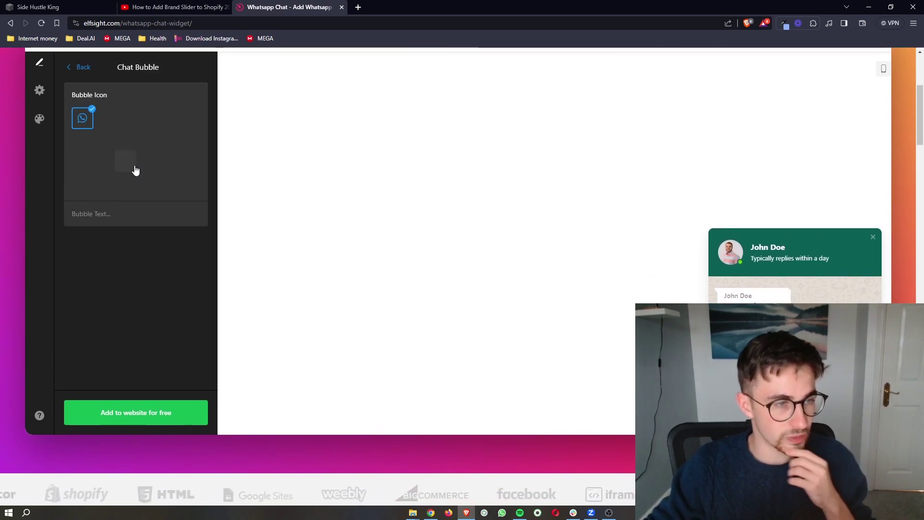
left_click(146, 118)
left_click(105, 118)
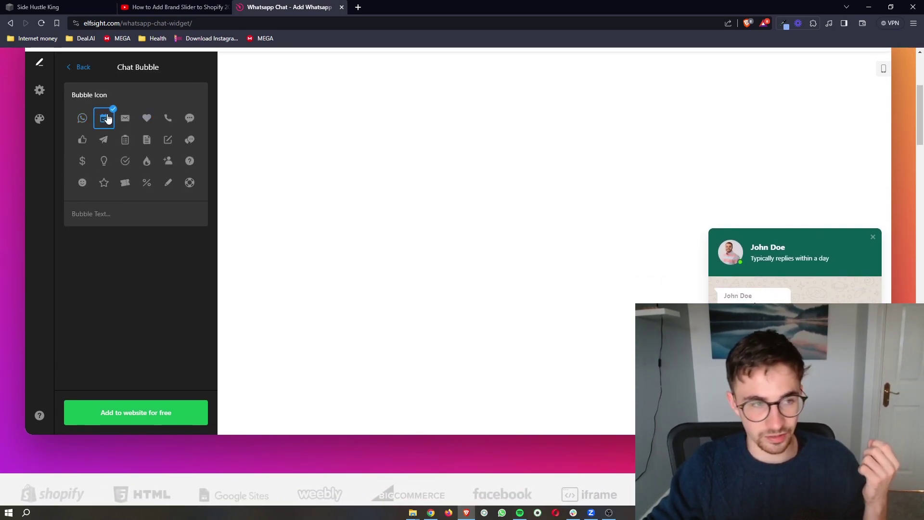
left_click(83, 118)
scroll(83, 118, "up", 1)
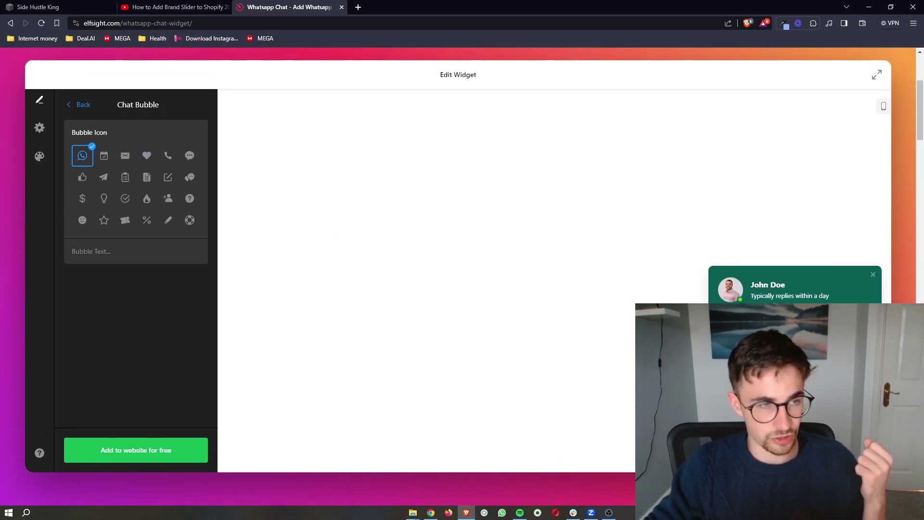
left_click(72, 105)
Replace the chat header's placeholder agent name with a custom display name.
left_click(155, 233)
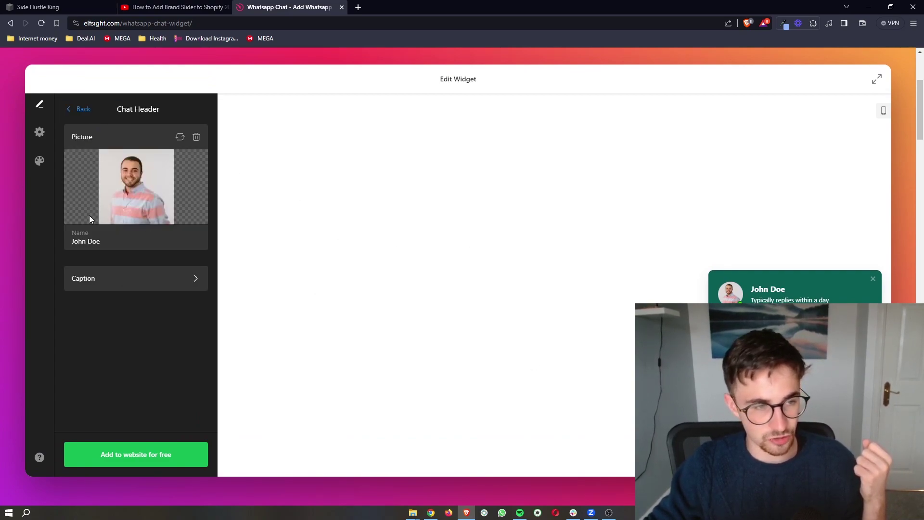
left_click_drag(107, 246, 50, 238)
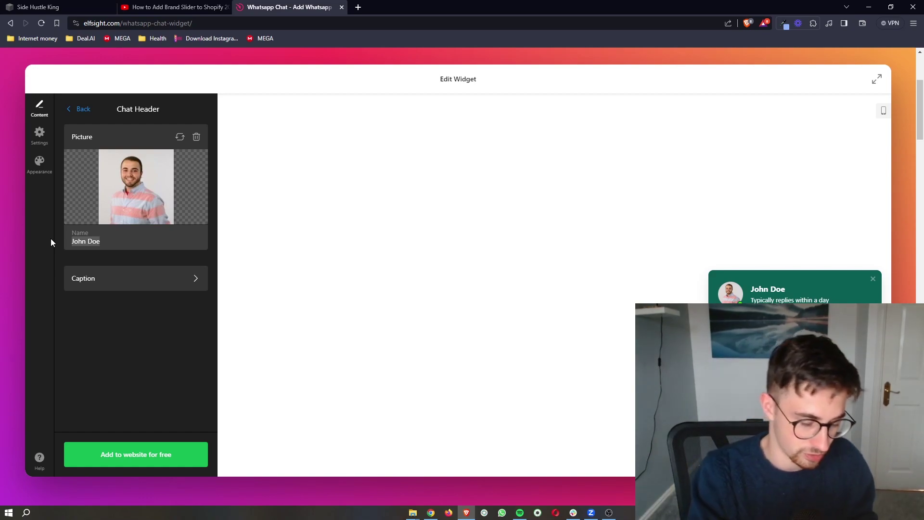
type("Sammy")
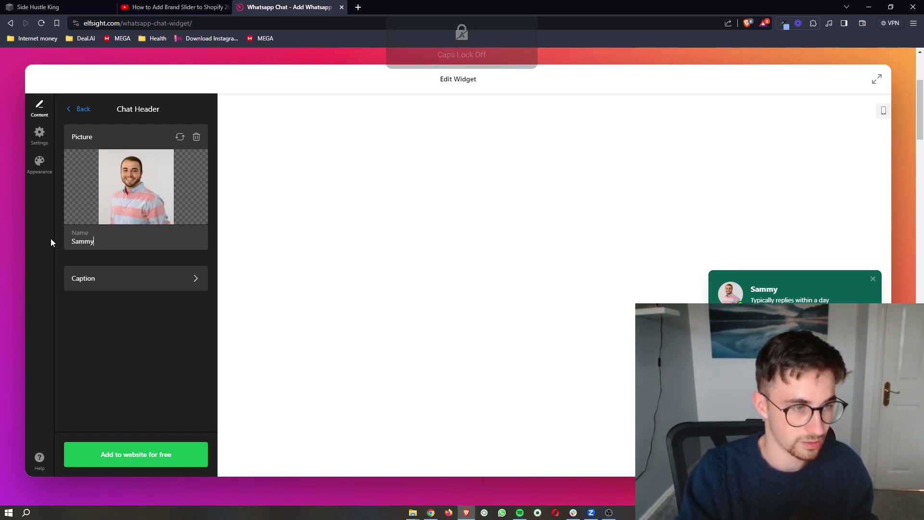
left_click(79, 109)
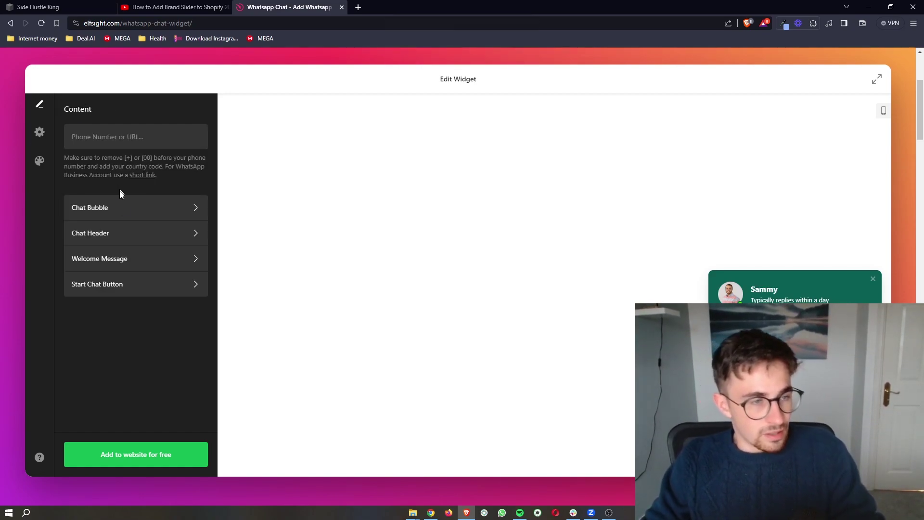
Review the Welcome Message and Start Chat Button settings.
left_click(115, 261)
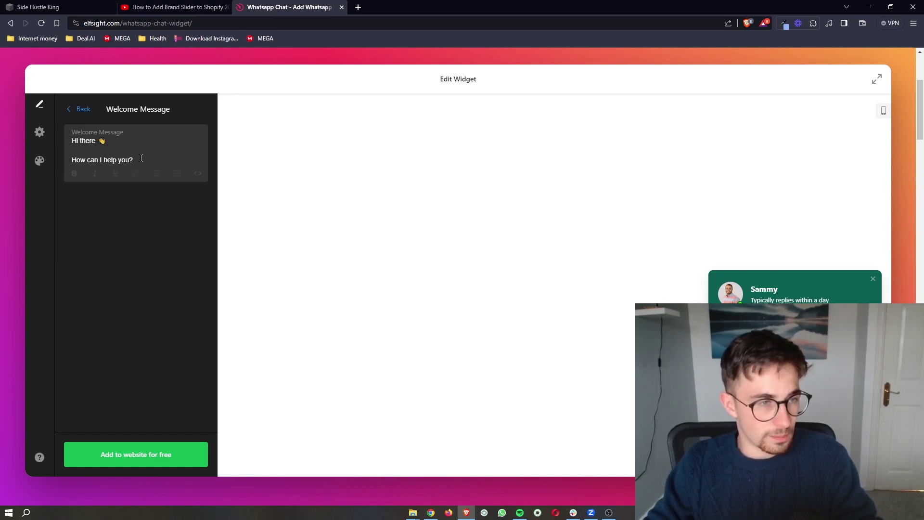
left_click(81, 109)
left_click(118, 283)
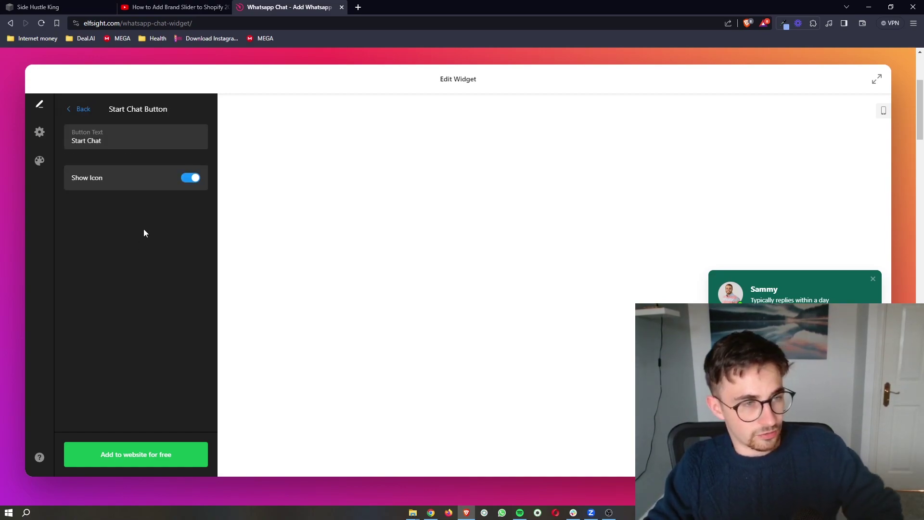
left_click(130, 139)
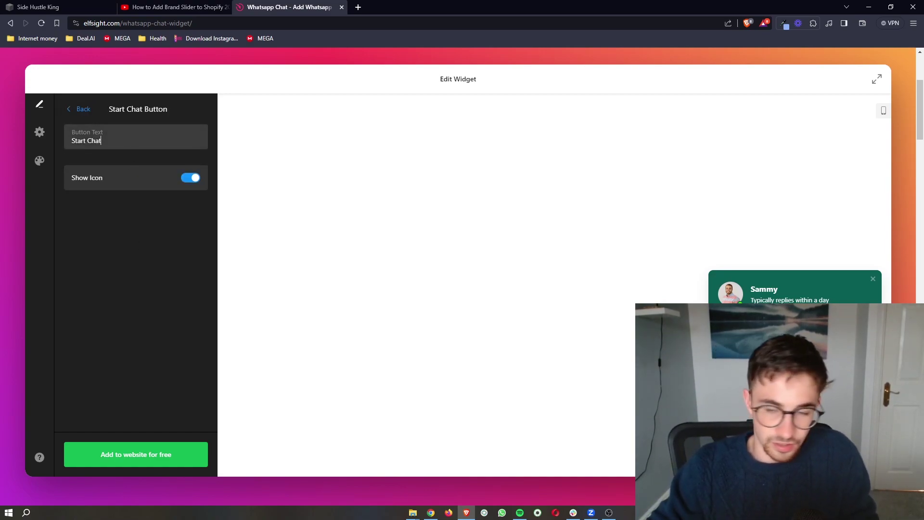
left_click(80, 109)
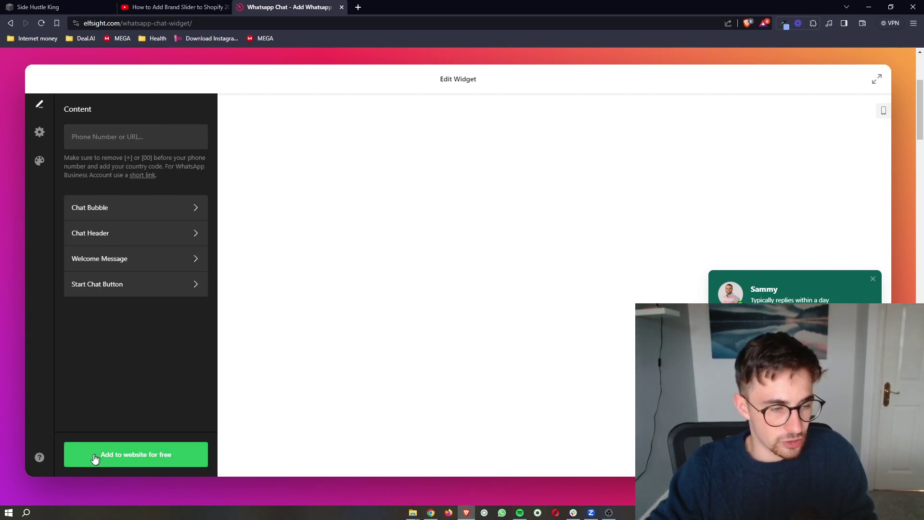
Publish the widget via 'Add to website for free' and review the plan options.
left_click(136, 456)
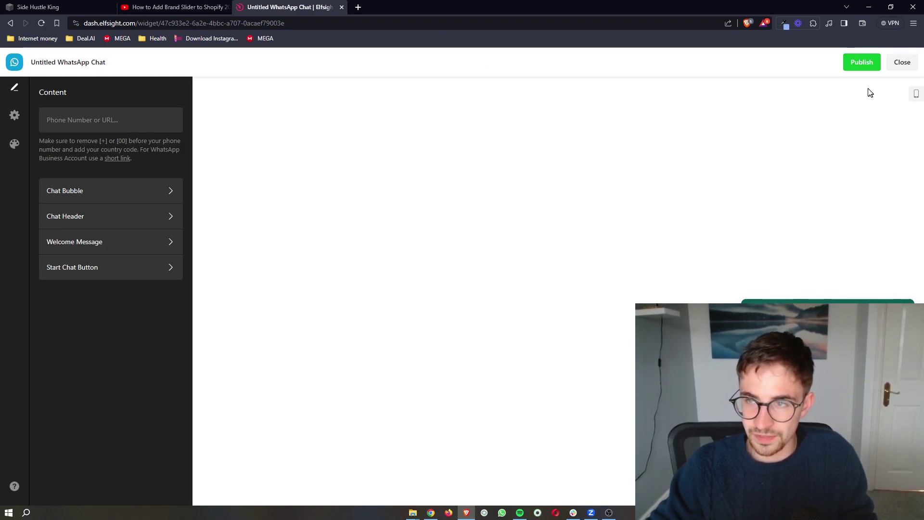
left_click(862, 63)
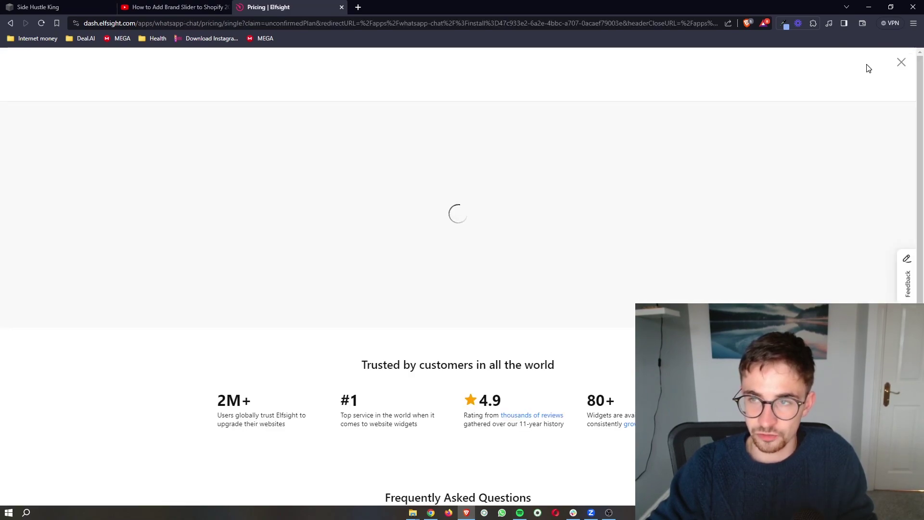
scroll(666, 117, "down", 1)
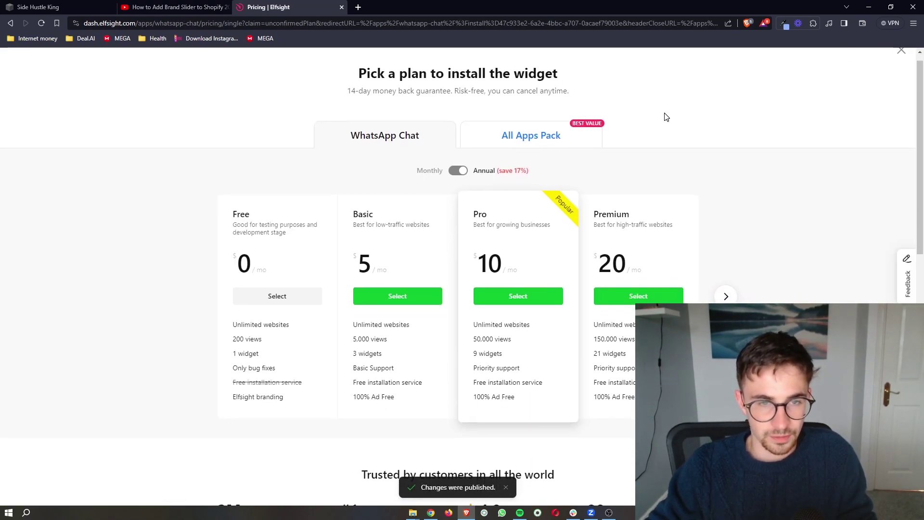
scroll(366, 130, "down", 1)
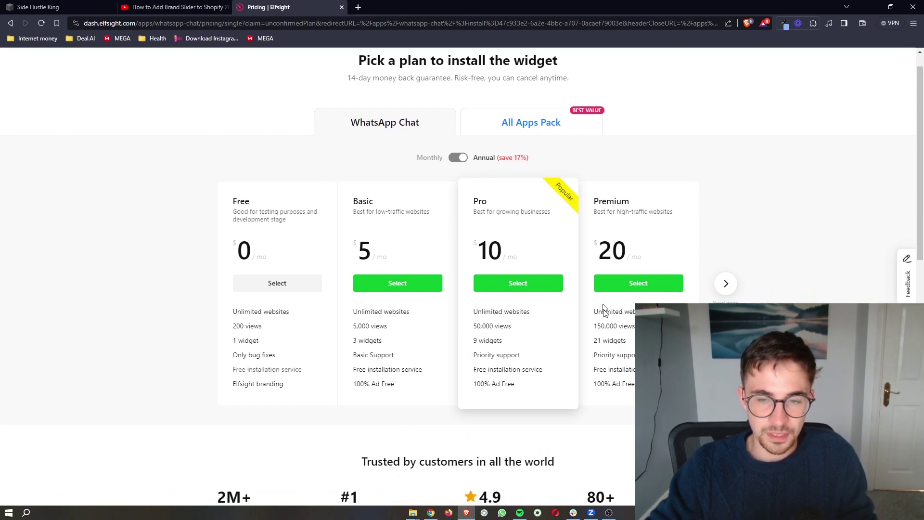
scroll(604, 309, "up", 3, "ctrl")
scroll(624, 401, "down", 3, "ctrl")
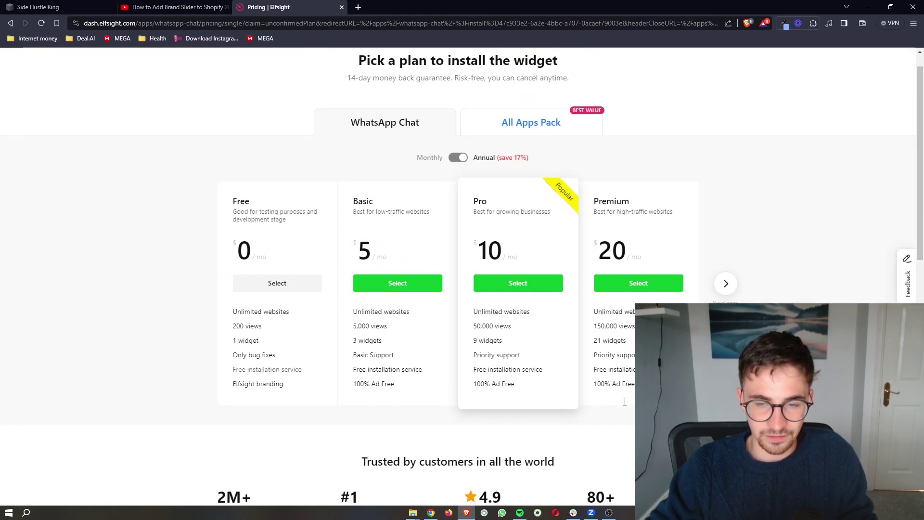
scroll(513, 331, "up", 3, "ctrl")
scroll(513, 332, "down", 3, "ctrl")
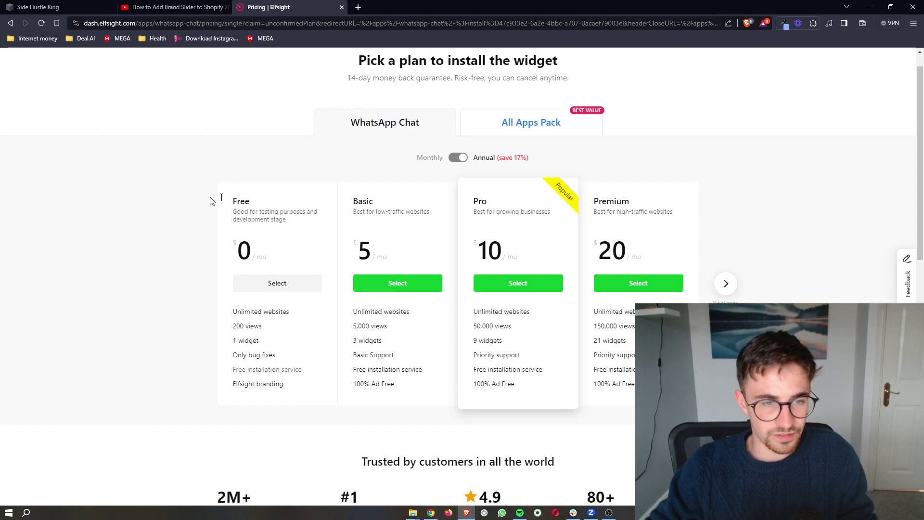
Check the Squarespace tab, then select the Free plan.
left_click(39, 7)
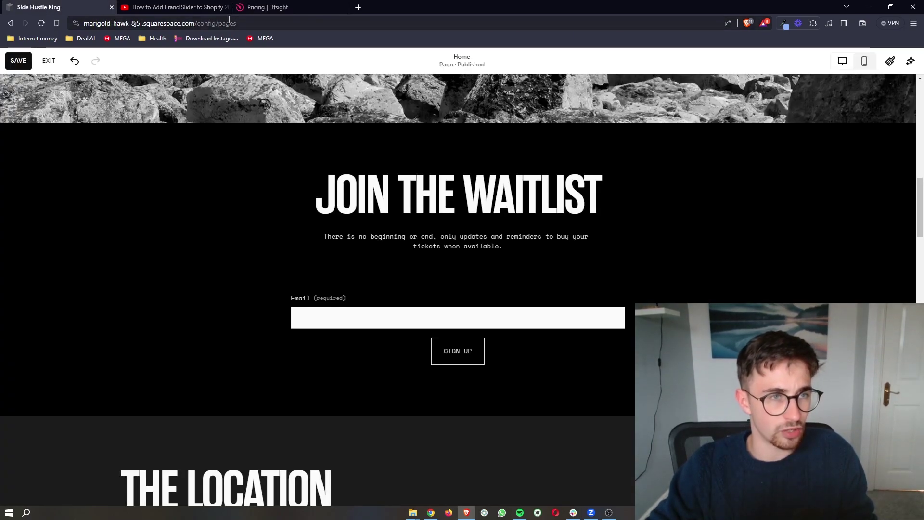
left_click(288, 7)
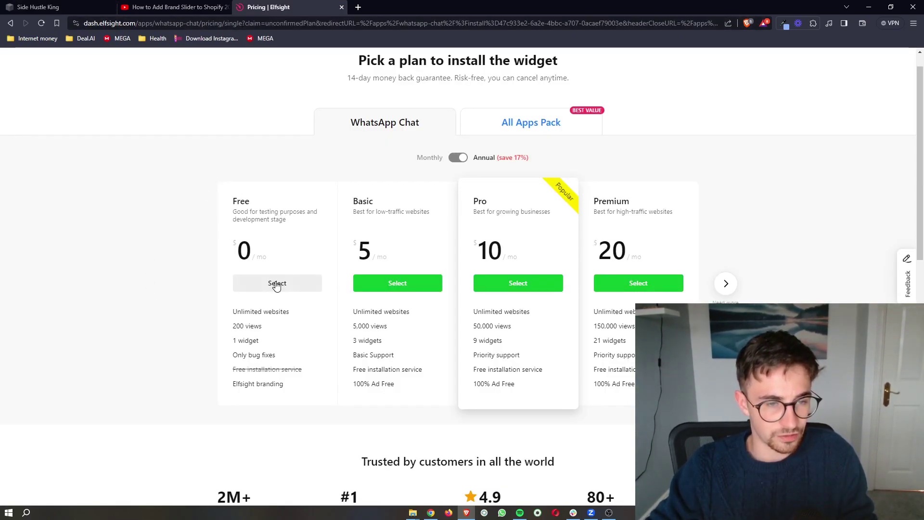
left_click(276, 285)
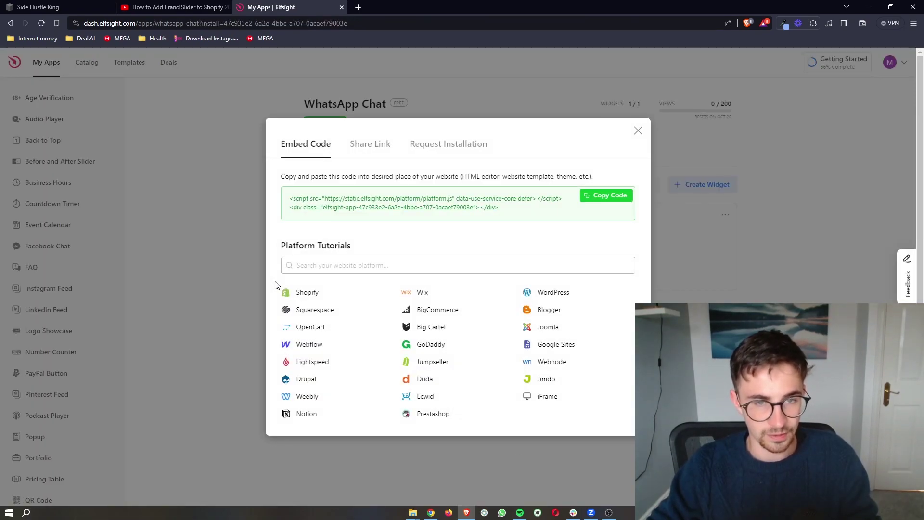
Copy the WhatsApp Chat widget's embed code from the Embed Code dialog.
left_click(599, 199)
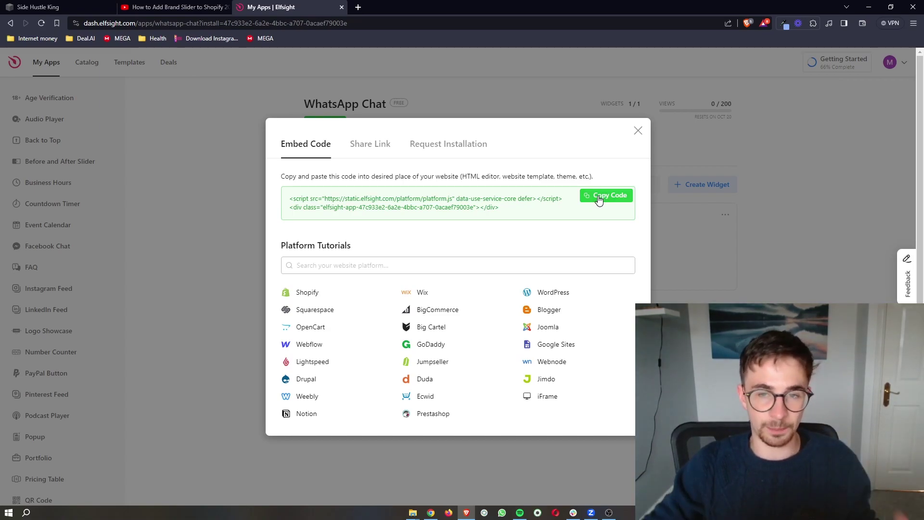
left_click(599, 200)
In the Side Hustle King editor, open the Add Block menu in the Join the Waitlist section.
left_click(96, 8)
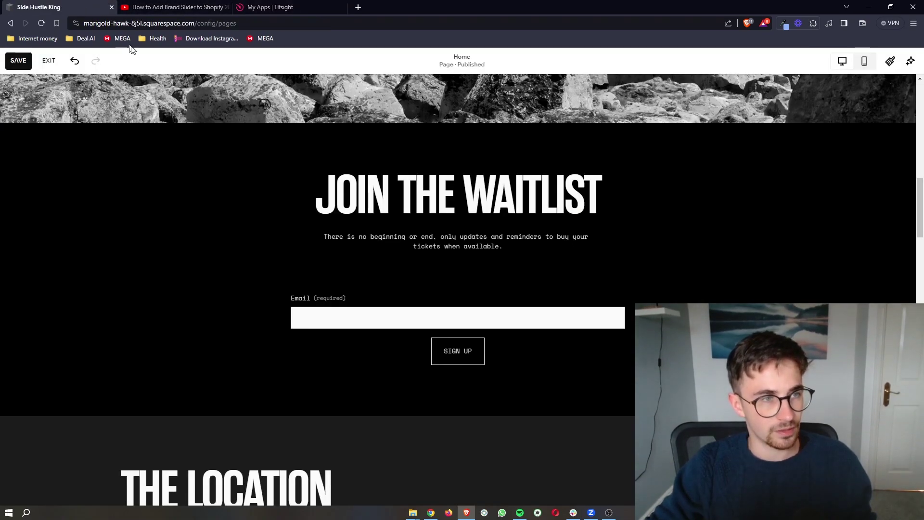
scroll(455, 289, "up", 3)
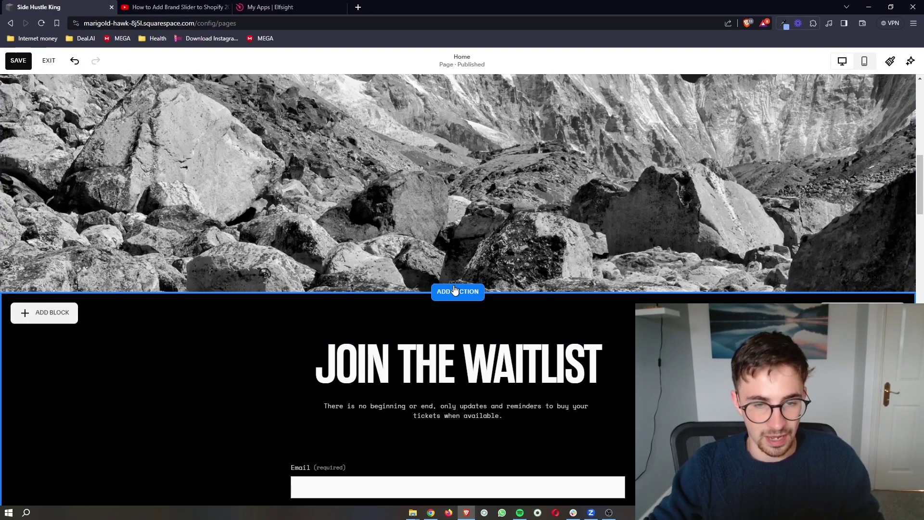
left_click(56, 313)
left_click(224, 322)
scroll(217, 318, "down", 1)
scroll(210, 306, "down", 2)
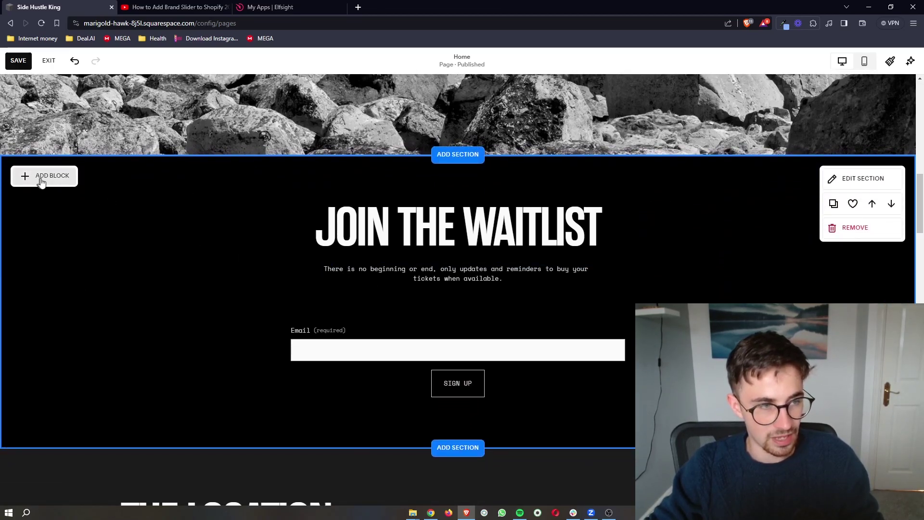
left_click(41, 178)
scroll(51, 277, "down", 2)
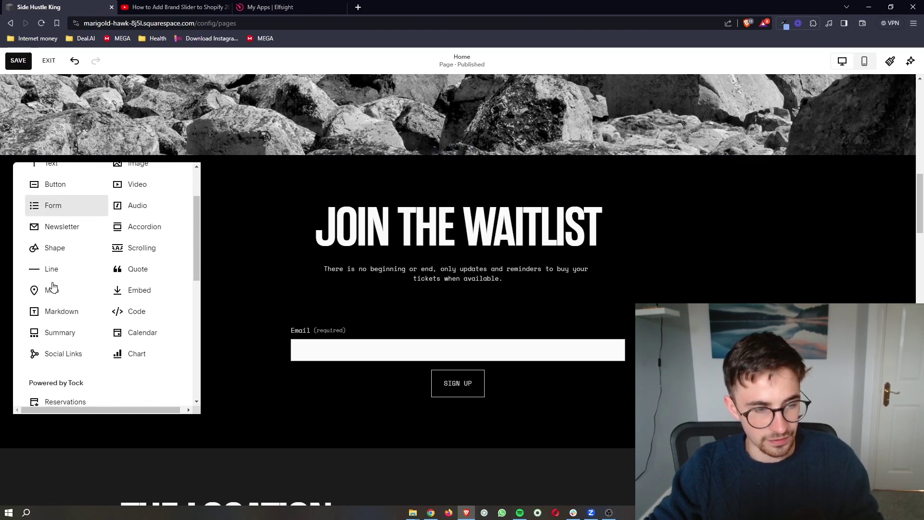
Insert a Code block and replace its Hello, World! placeholder with the Elfsight embed code.
left_click(128, 310)
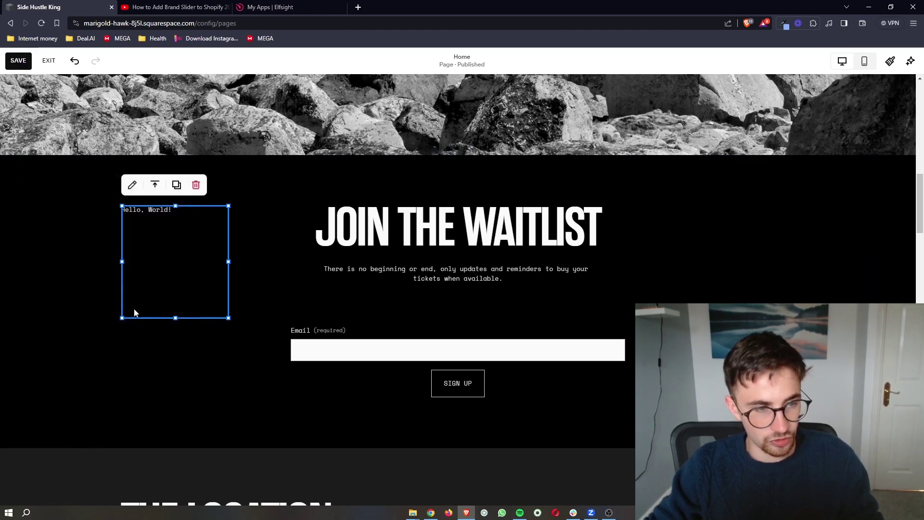
double_click(177, 256)
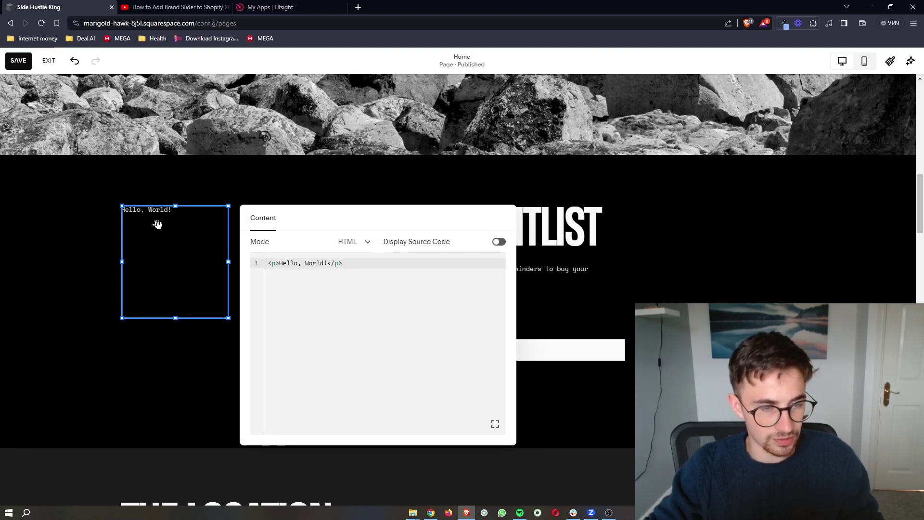
key("ctrl+a")
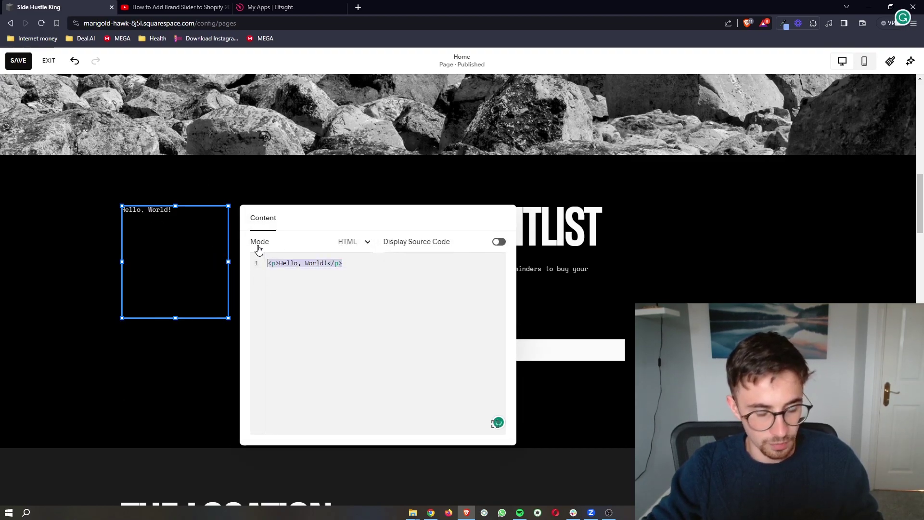
key("BackSpace")
key("ctrl+v")
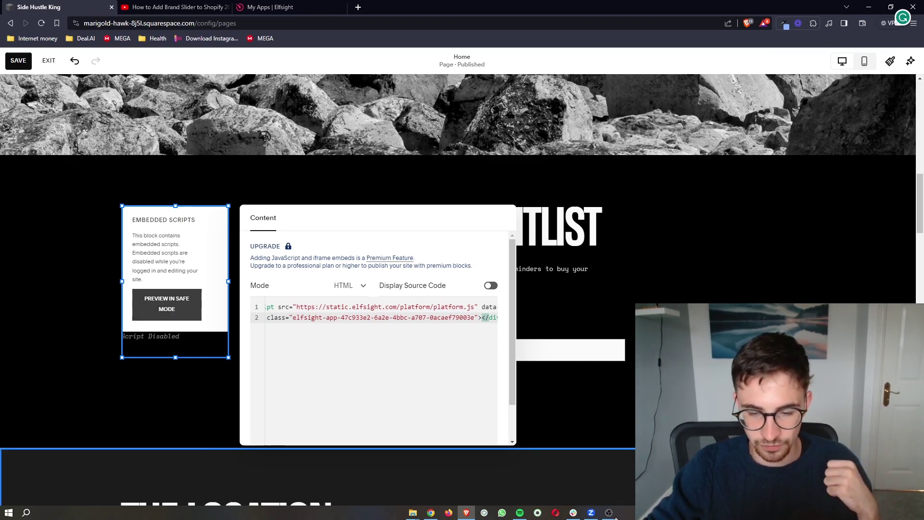
Test the WhatsApp chat button by opening and closing its popup.
key("alt+Tab")
left_click_drag(213, 247, 165, 244)
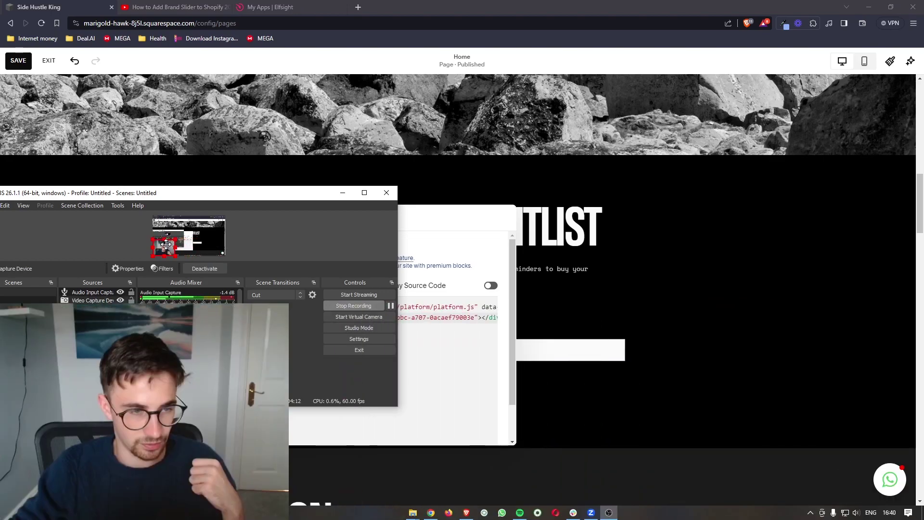
left_click(888, 480)
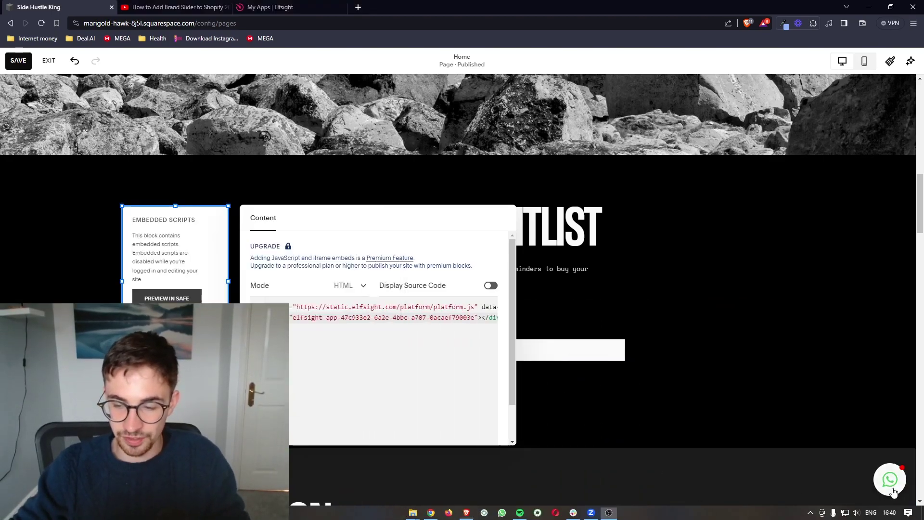
left_click(895, 480)
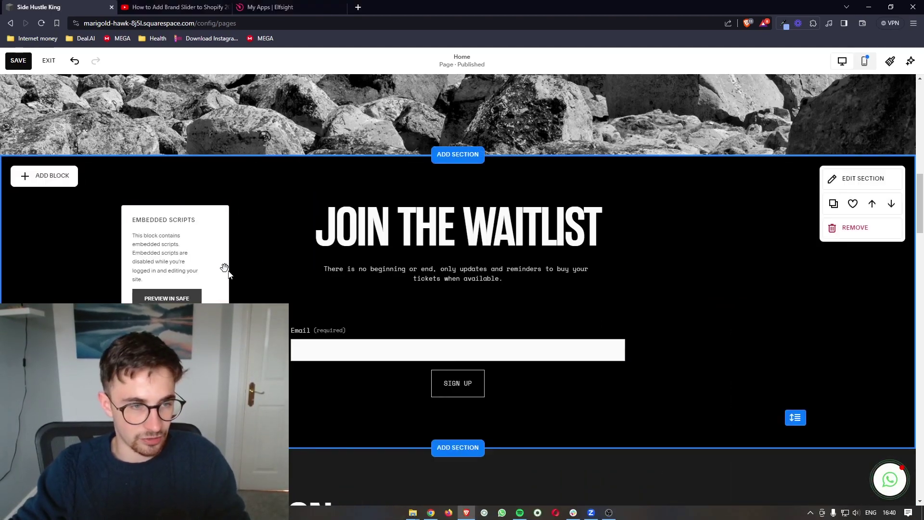
Save and exit the editor, then scroll the home page preview to check the WhatsApp button.
left_click(18, 60)
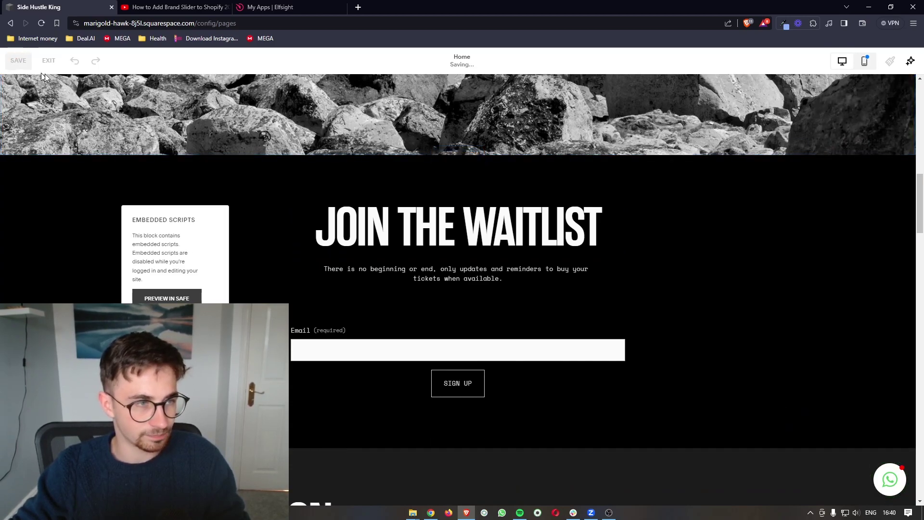
left_click(49, 61)
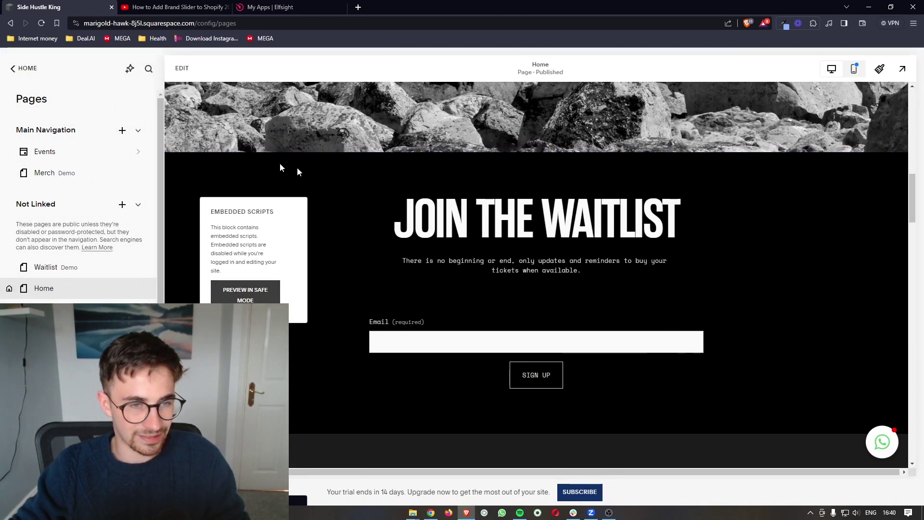
scroll(298, 263, "down", 10)
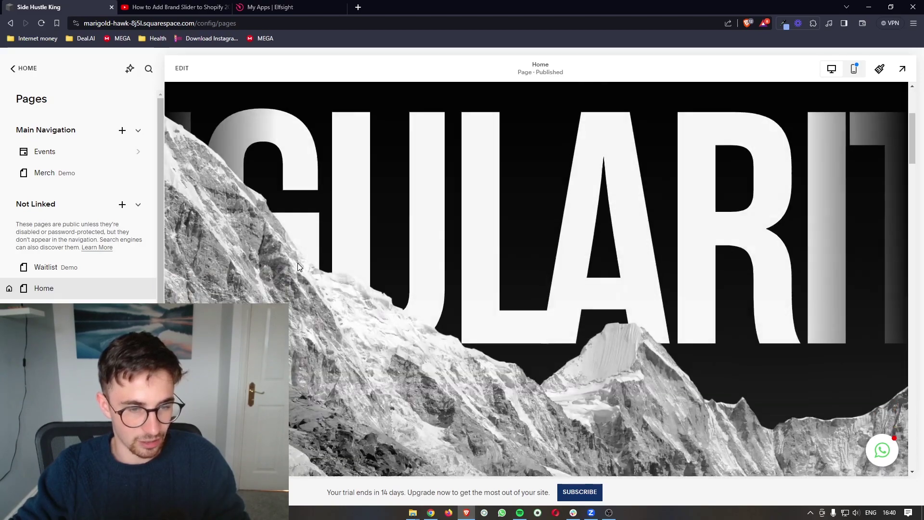
scroll(313, 243, "down", 7)
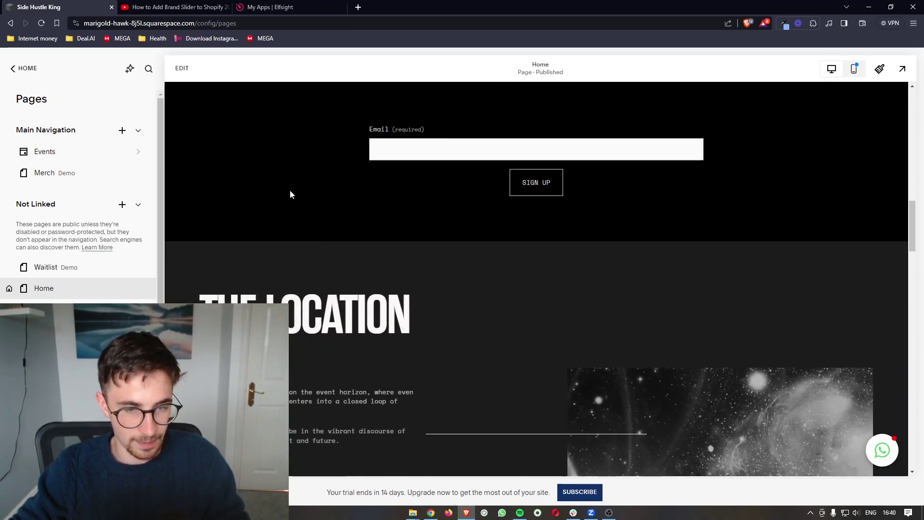
scroll(316, 174, "up", 3)
scroll(315, 169, "up", 6)
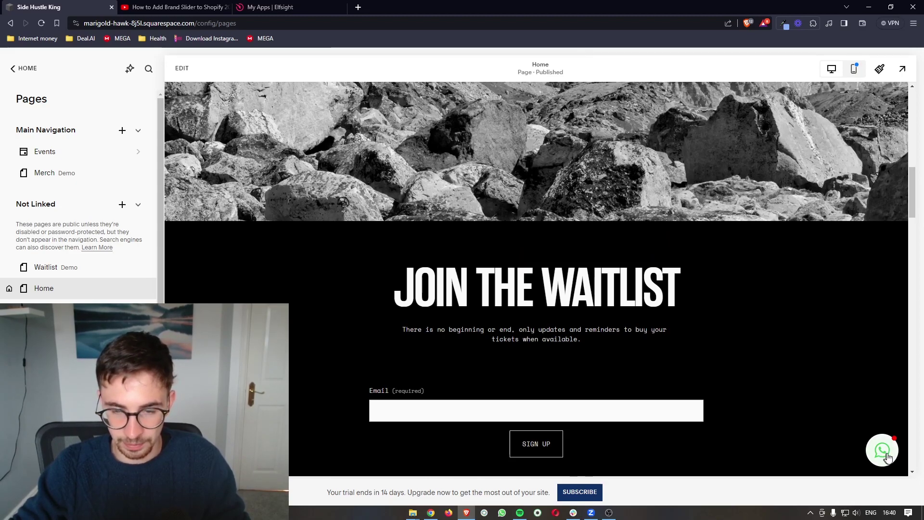
left_click(609, 512)
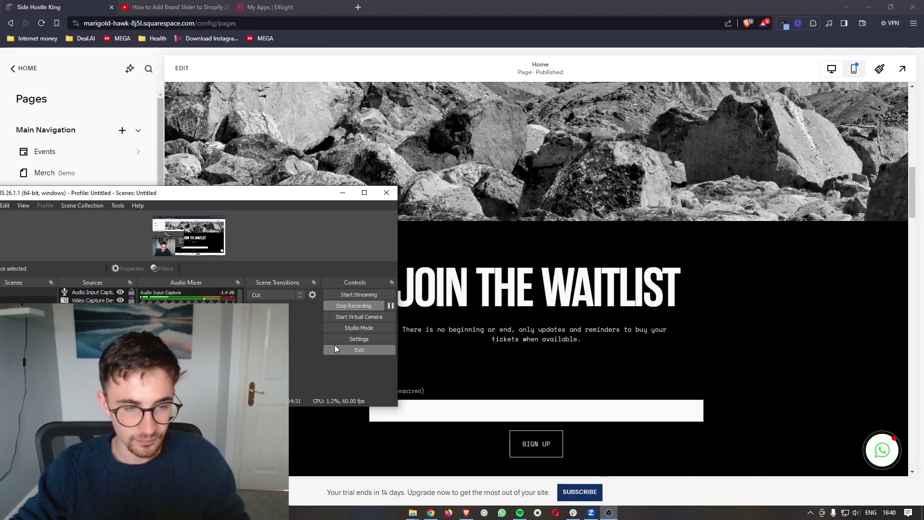
left_click_drag(161, 245, 210, 245)
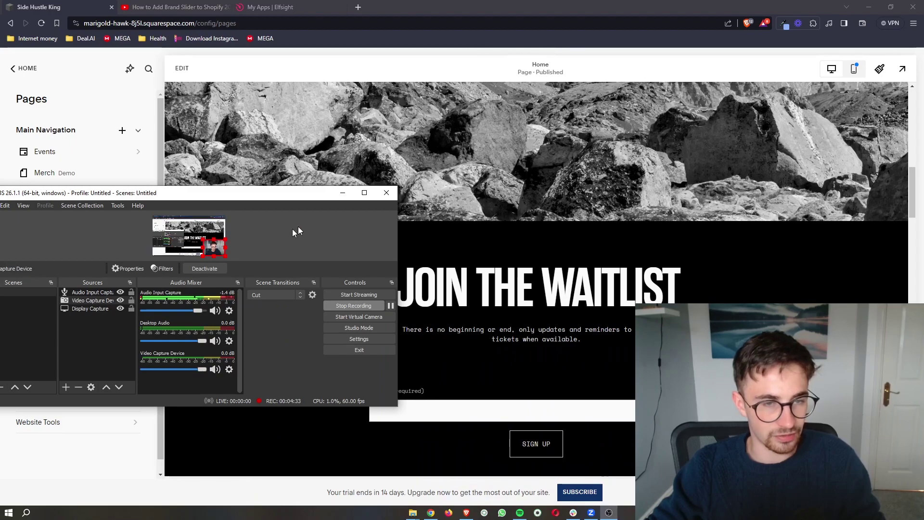
left_click(343, 193)
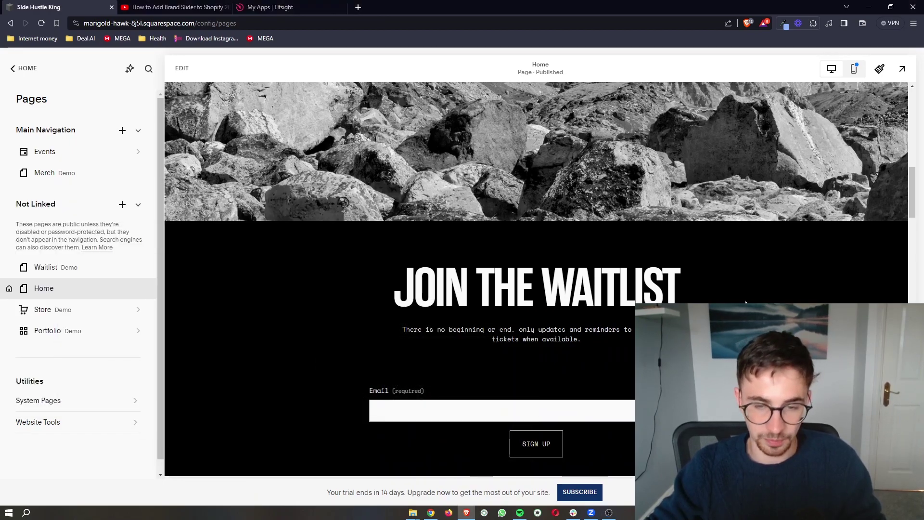